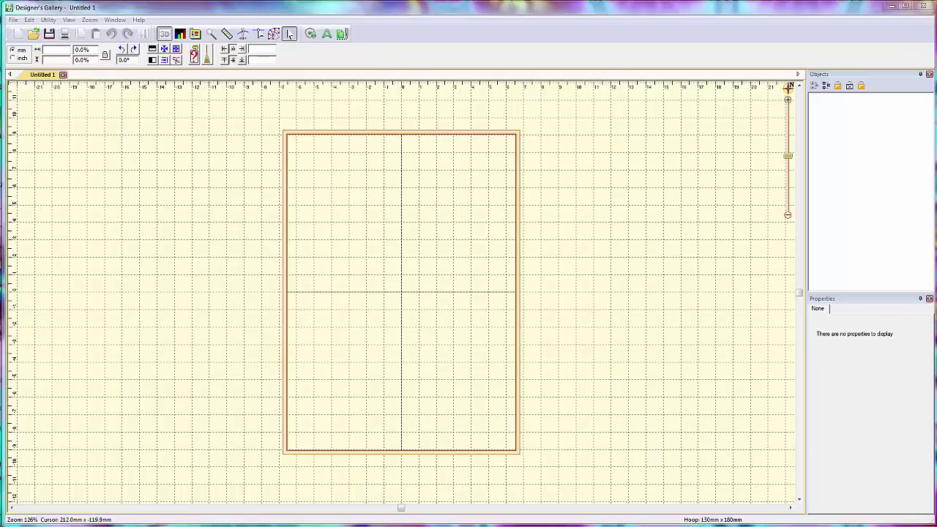
# - Add a test ABC lettering, browse the lettering fonts keeping Block, then cancel the lettering
pyautogui.click(341, 34)
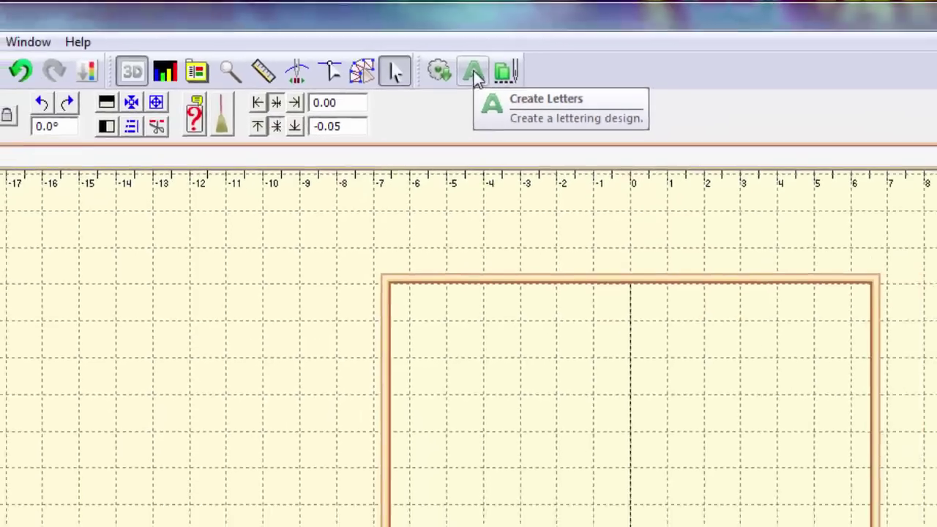
pyautogui.click(575, 108)
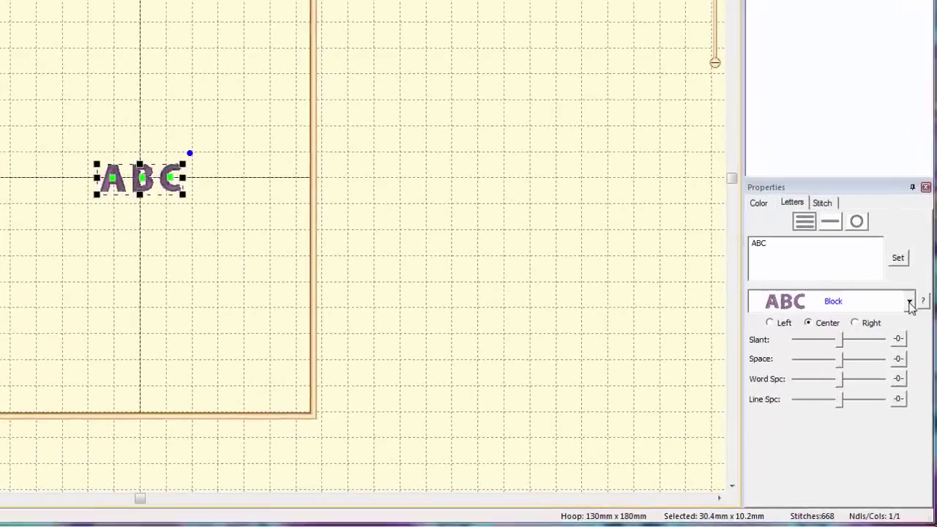
pyautogui.click(917, 375)
pyautogui.moveTo(926, 398); pyautogui.dragTo(926, 443)
pyautogui.moveTo(916, 350); pyautogui.dragTo(911, 264)
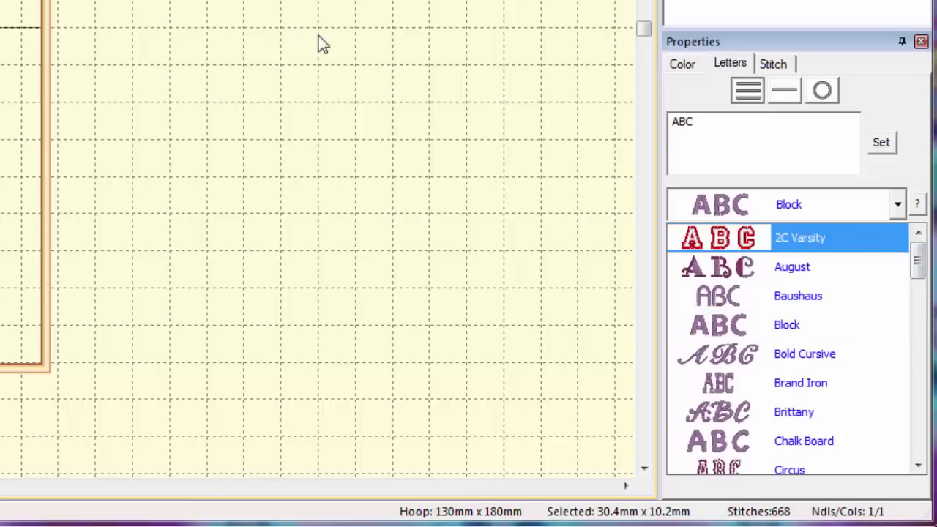
pyautogui.click(220, 71)
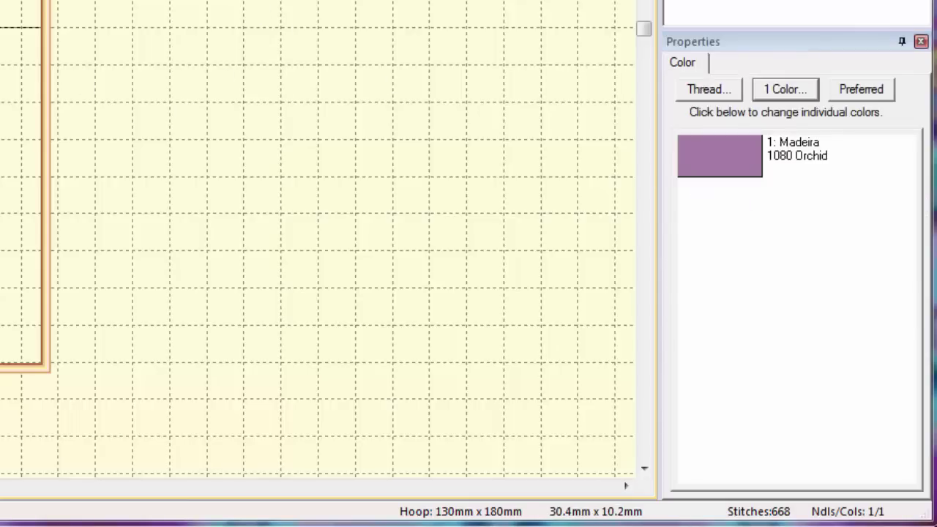
pyautogui.click(0, 57)
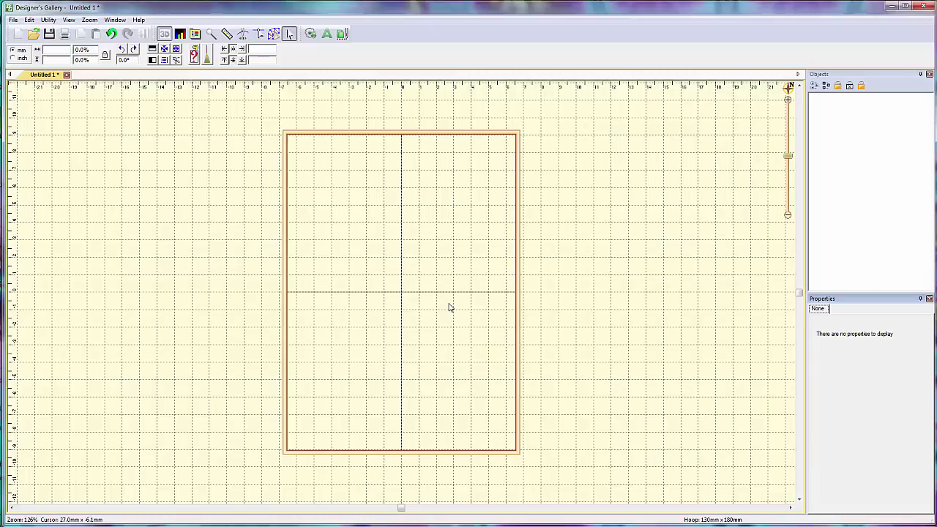
# - Create another ABC lettering, scroll the font list keeping Block, then delete the lettering
pyautogui.click(327, 34)
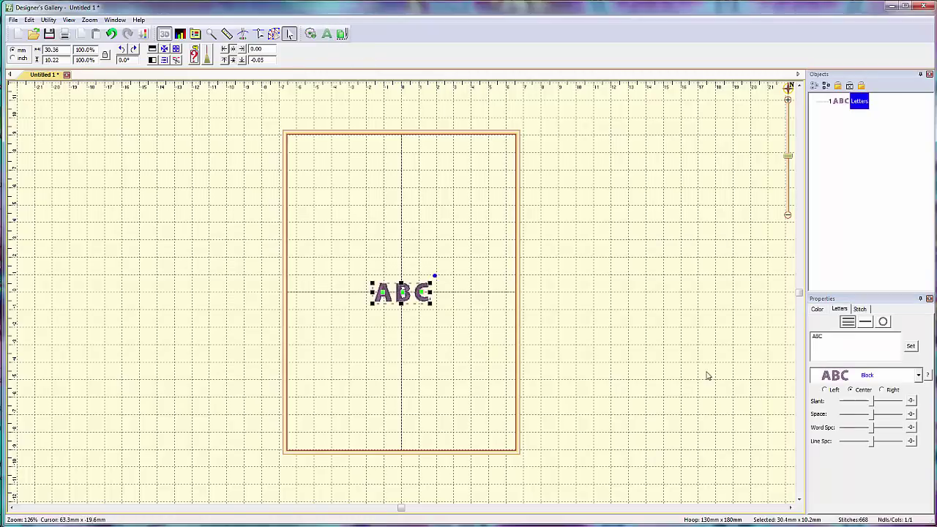
pyautogui.click(918, 375)
pyautogui.moveTo(927, 408); pyautogui.dragTo(928, 434)
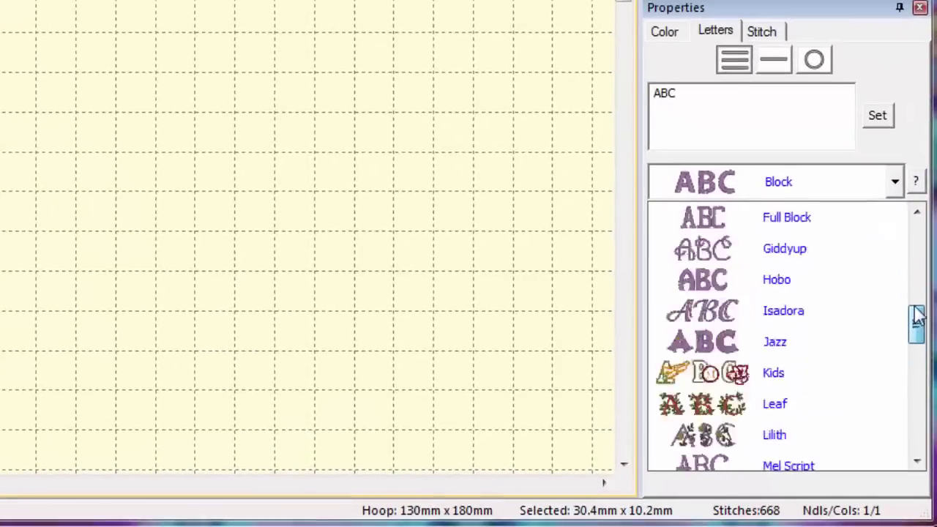
pyautogui.click(351, 33)
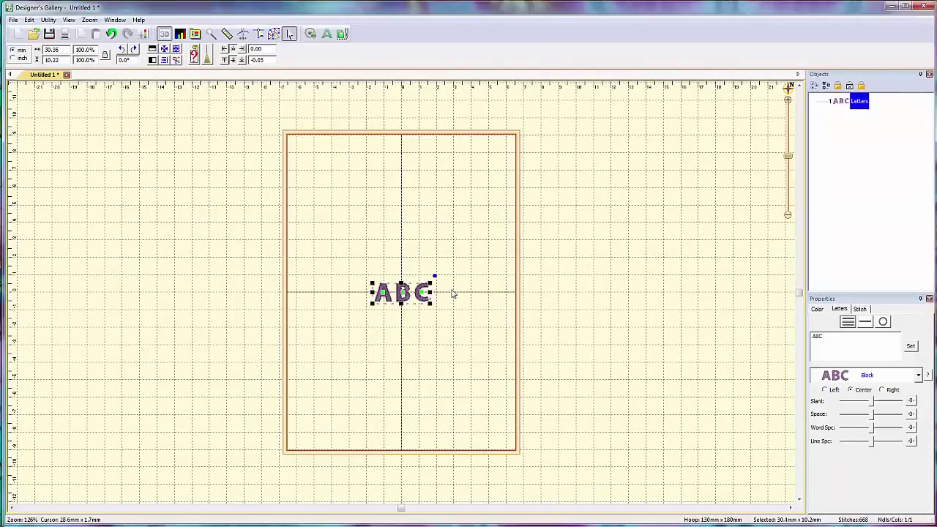
pyautogui.press('Delete')
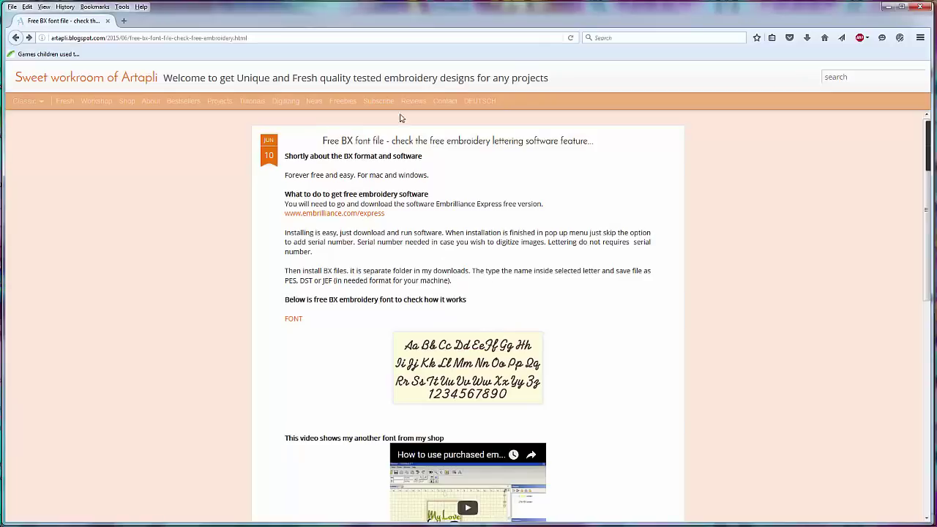
# - Scroll through the Artapli blog post about the free BX font file download
pyautogui.scroll(-2, 578, 300)
pyautogui.scroll(2, 605, 320)
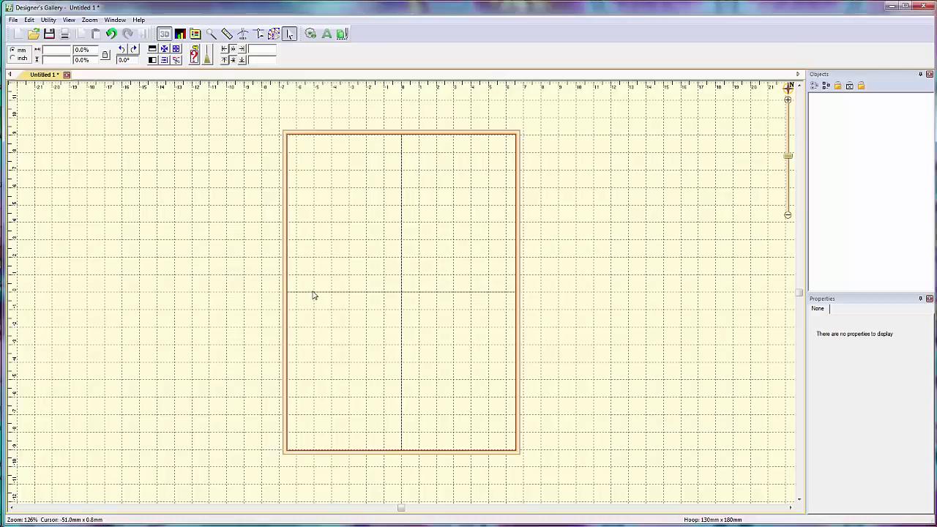
# - Install the ARTAPLI_fine_elegant_20 BX font by dropping the file from Explorer onto the canvas
pyautogui.hotkey('alt', 'Tab')
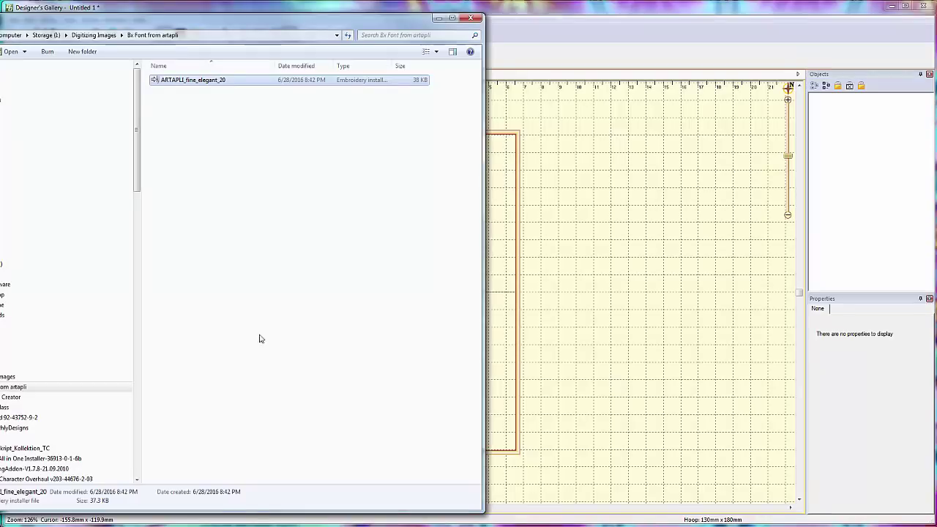
pyautogui.moveTo(195, 27); pyautogui.dragTo(691, 58)
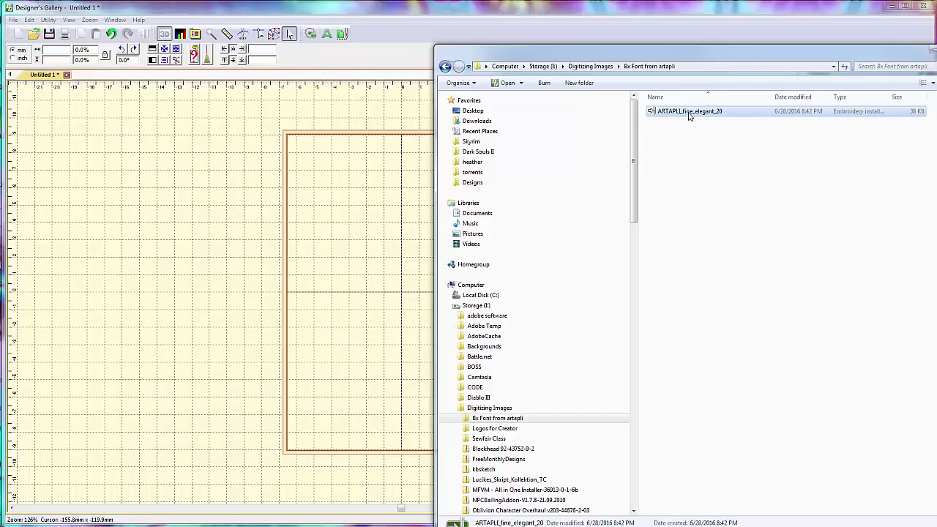
pyautogui.moveTo(686, 115); pyautogui.dragTo(373, 237)
pyautogui.moveTo(374, 236); pyautogui.dragTo(372, 239)
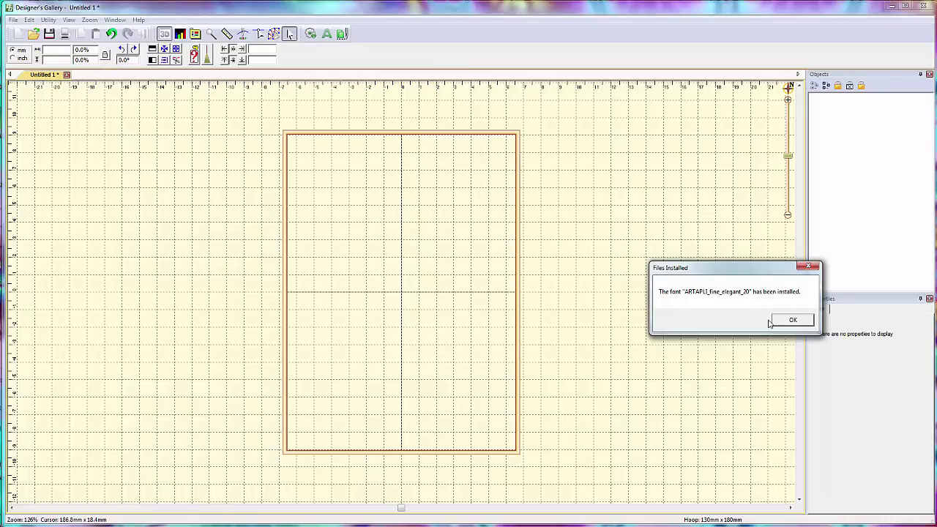
pyautogui.click(794, 323)
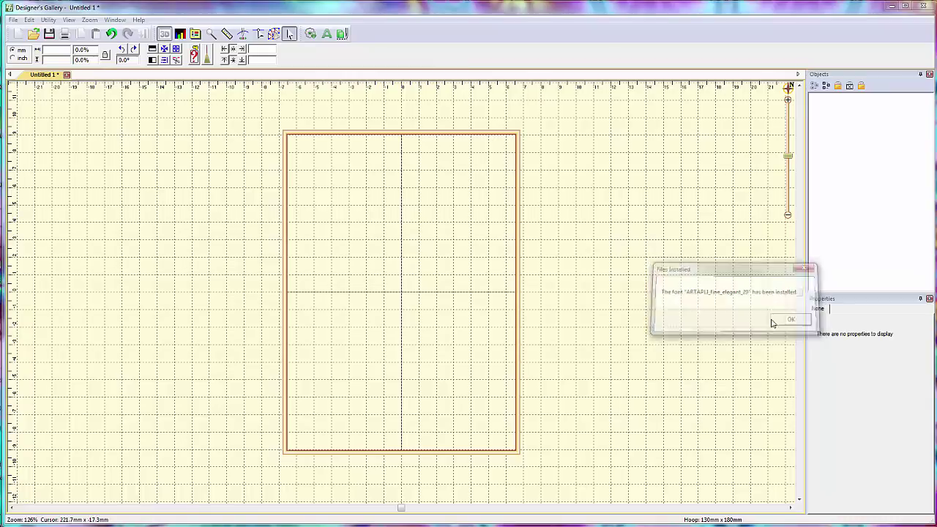
# - Create an ABC lettering in the ARTAPLI_fine_elegant_20 font, measuring 50.6mm x 21.0mm, and reselect it
pyautogui.click(327, 36)
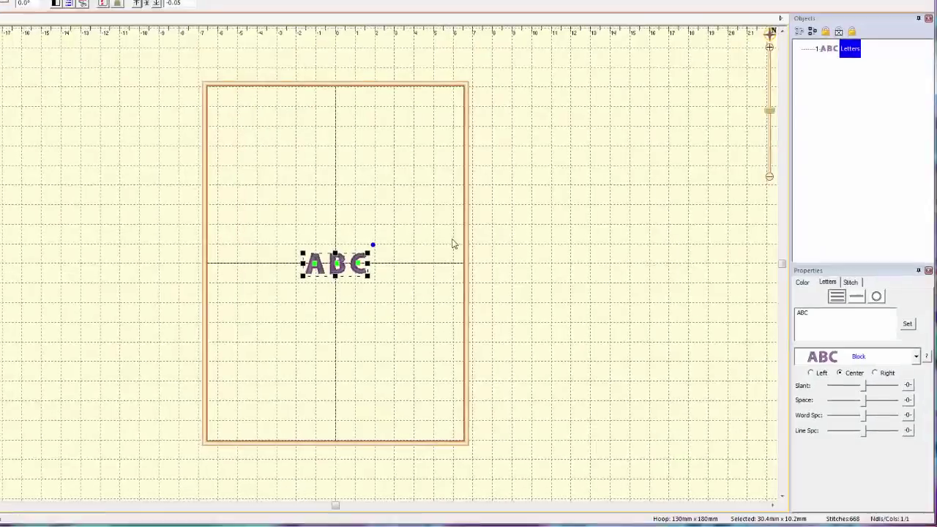
pyautogui.click(904, 263)
pyautogui.moveTo(923, 323); pyautogui.dragTo(918, 313)
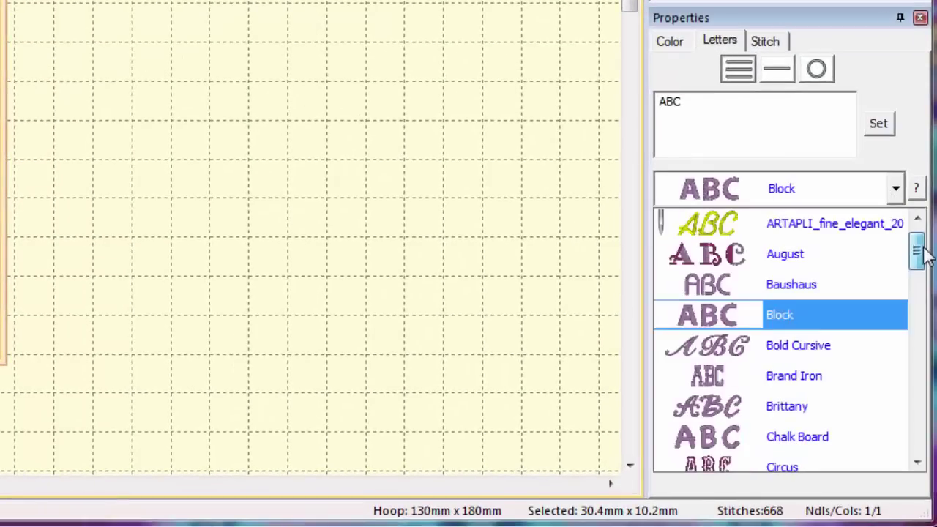
pyautogui.click(856, 267)
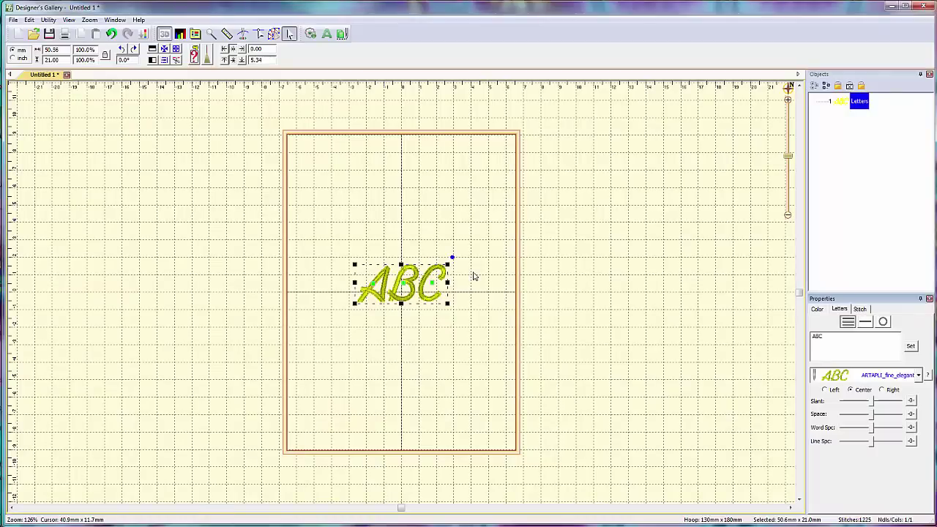
pyautogui.click(473, 273)
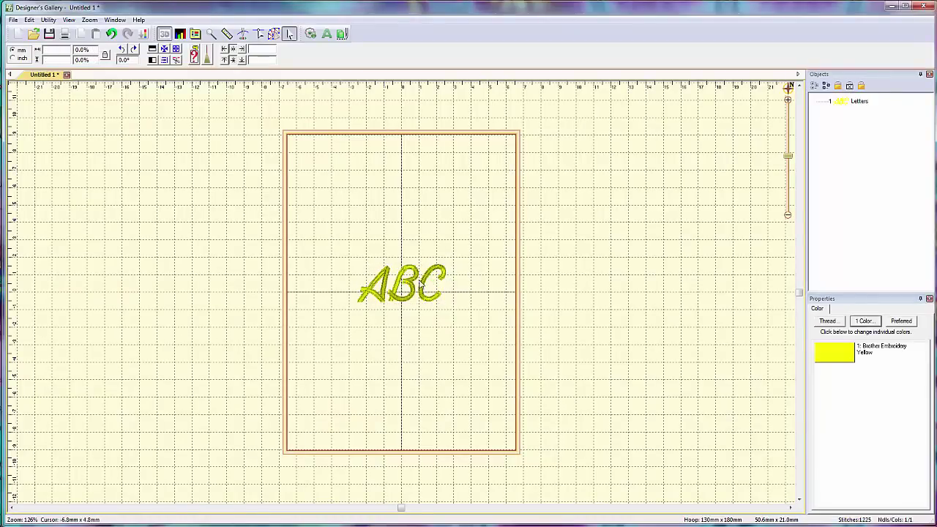
pyautogui.click(413, 284)
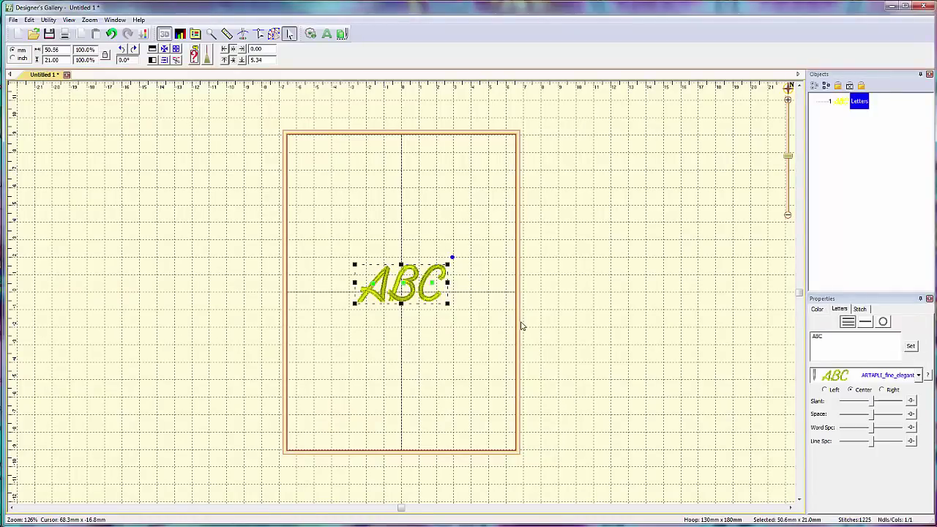
# - Change the lettering text from ABC to 'Meadow'
pyautogui.doubleClick(830, 337)
pyautogui.write('B')
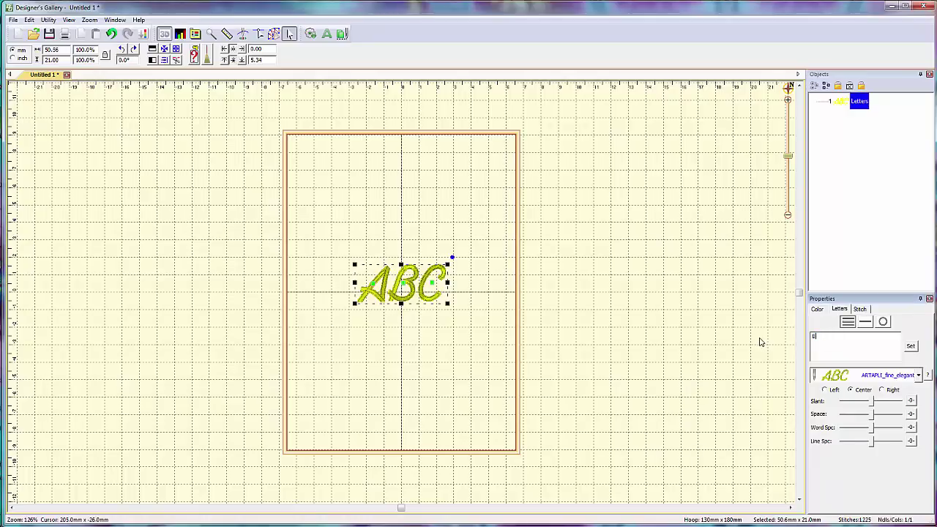
pyautogui.write('Meadow')
pyautogui.click(911, 346)
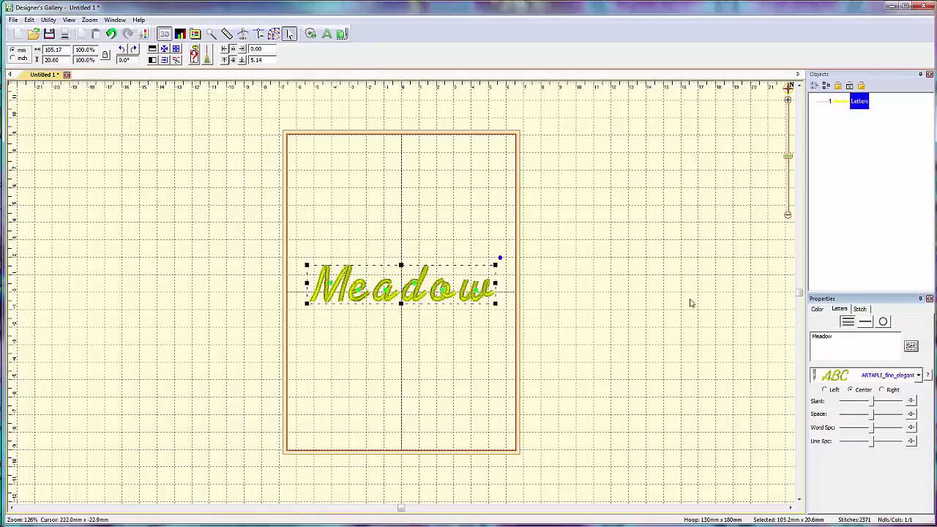
# - Tighten the Meadow letter spacing so the lettering measures 91.6mm x 20.6mm
pyautogui.click(456, 242)
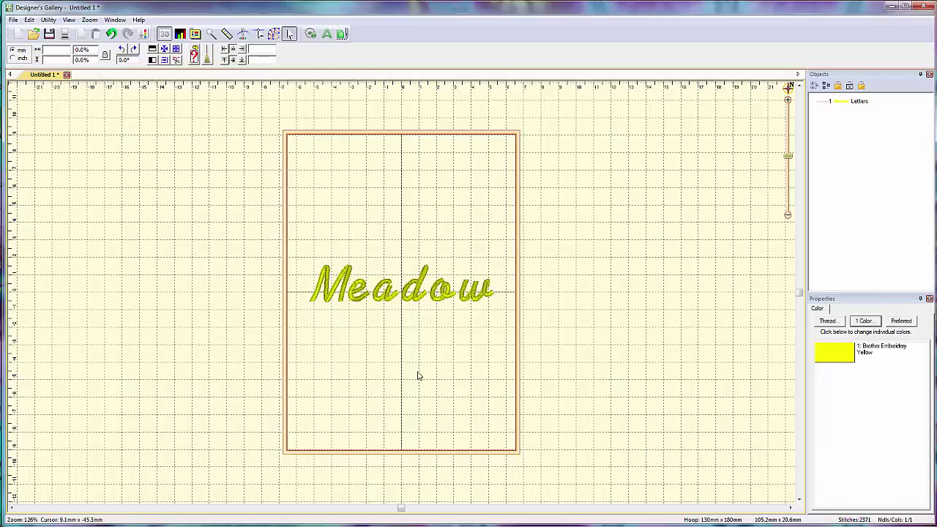
pyautogui.click(406, 303)
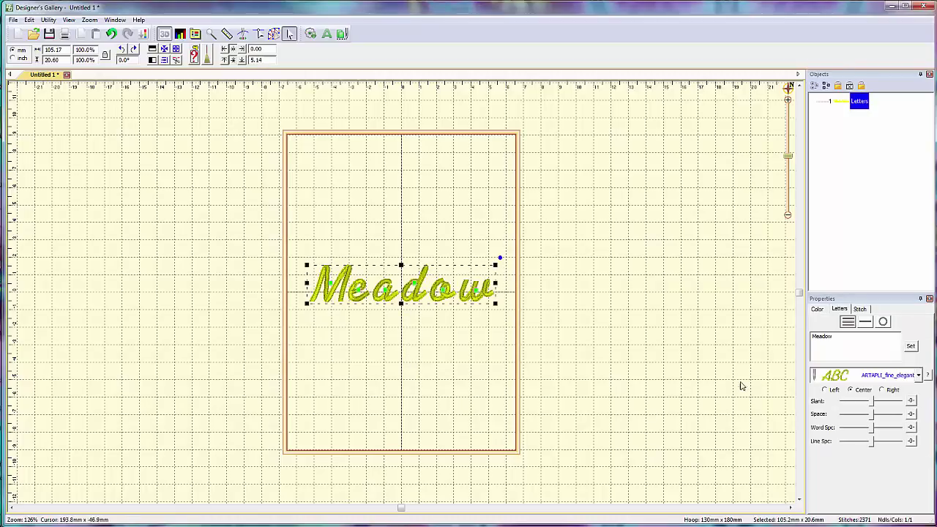
pyautogui.moveTo(871, 414); pyautogui.dragTo(861, 415)
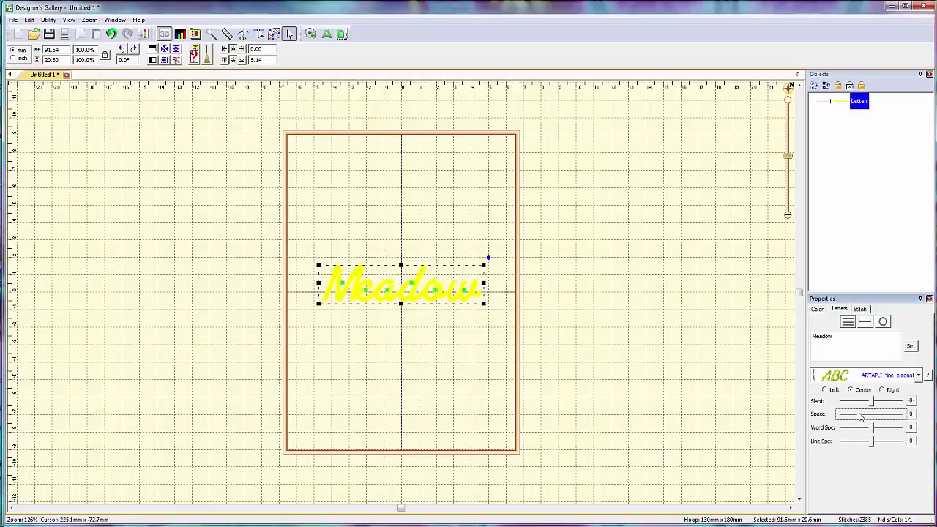
pyautogui.click(567, 323)
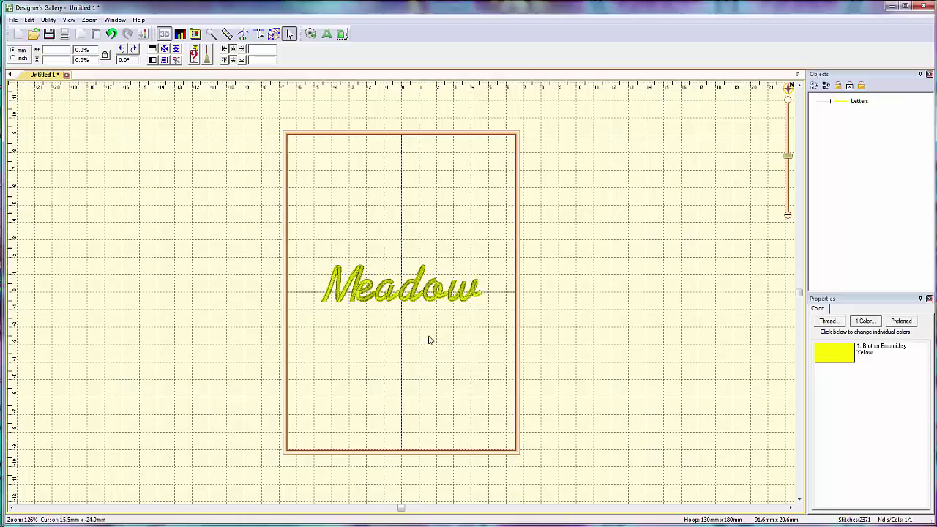